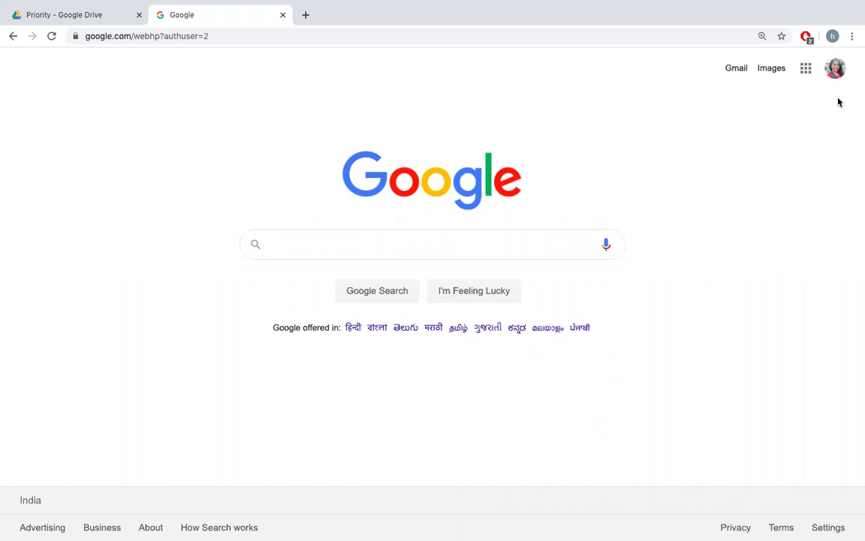
# Go to YouTube from the Google homepage and start a new video upload.
pyautogui.click(806, 69)
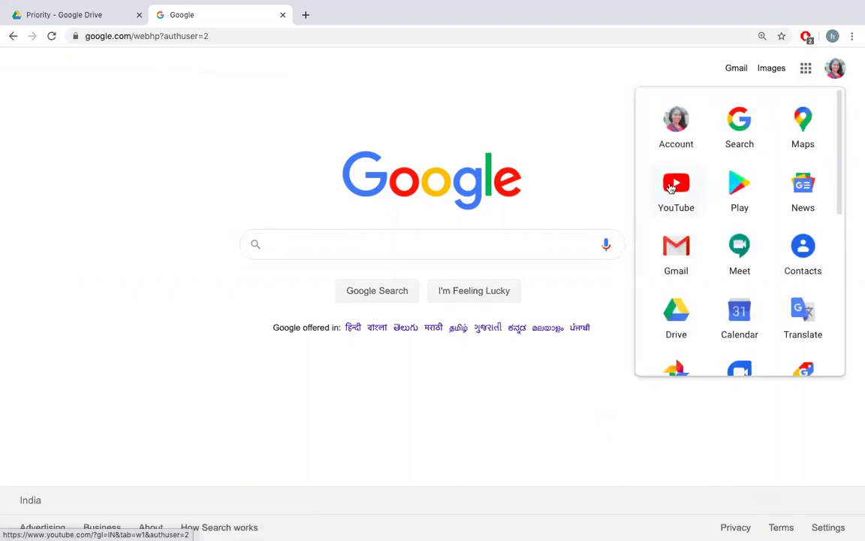
pyautogui.click(673, 186)
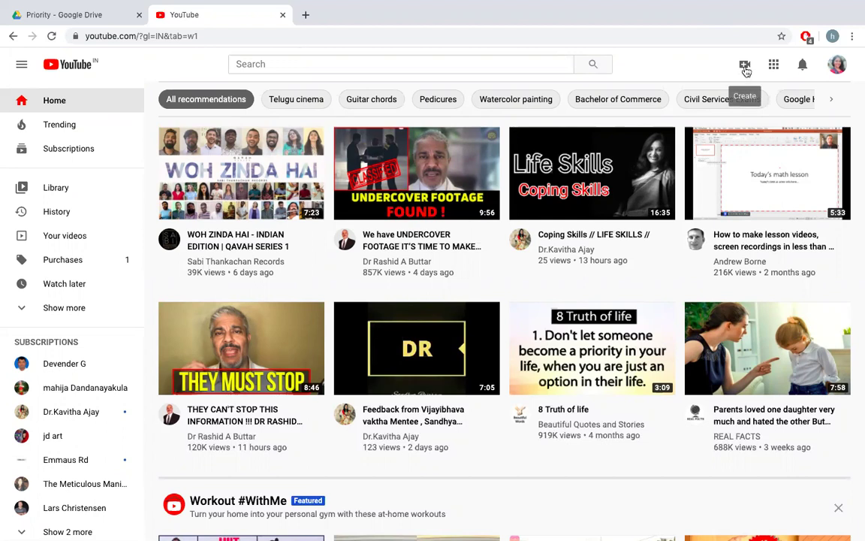
pyautogui.click(744, 66)
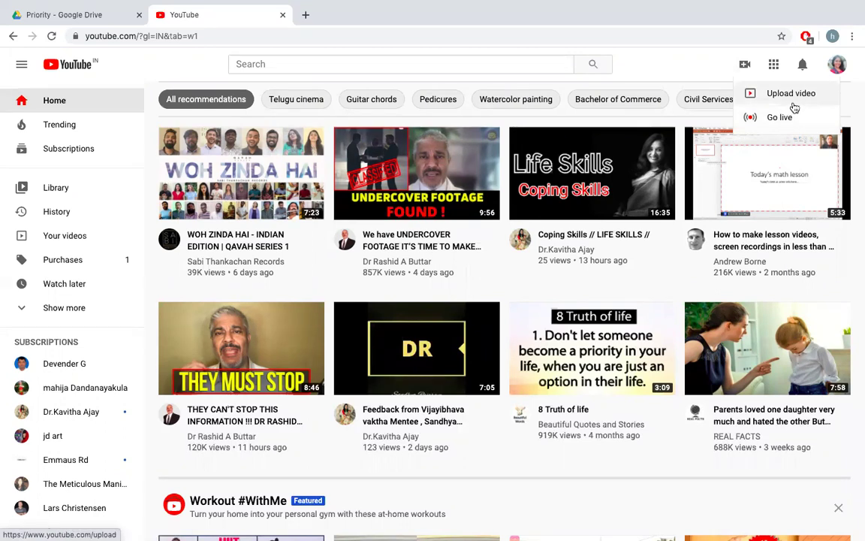
pyautogui.click(796, 99)
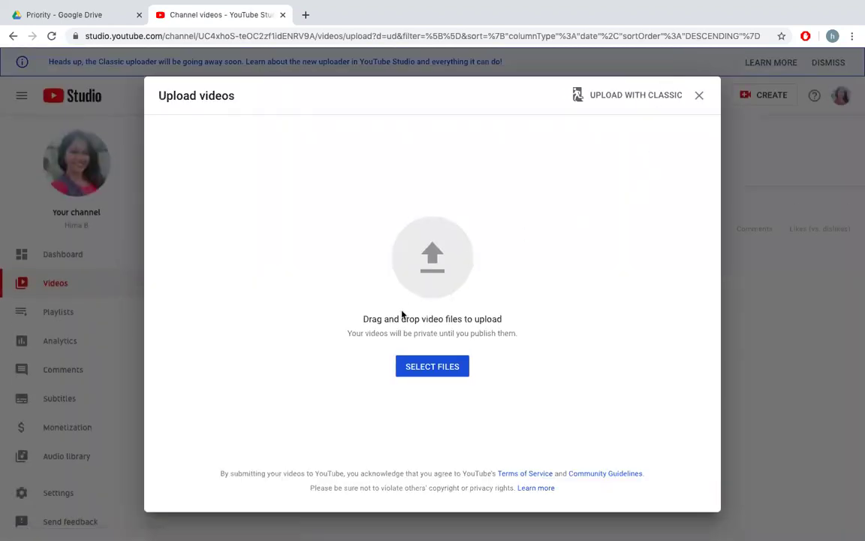
# Choose Sample.mp4 from the Desktop as the video file to upload.
pyautogui.hotkey('ctrl', '+')
pyautogui.click(442, 371)
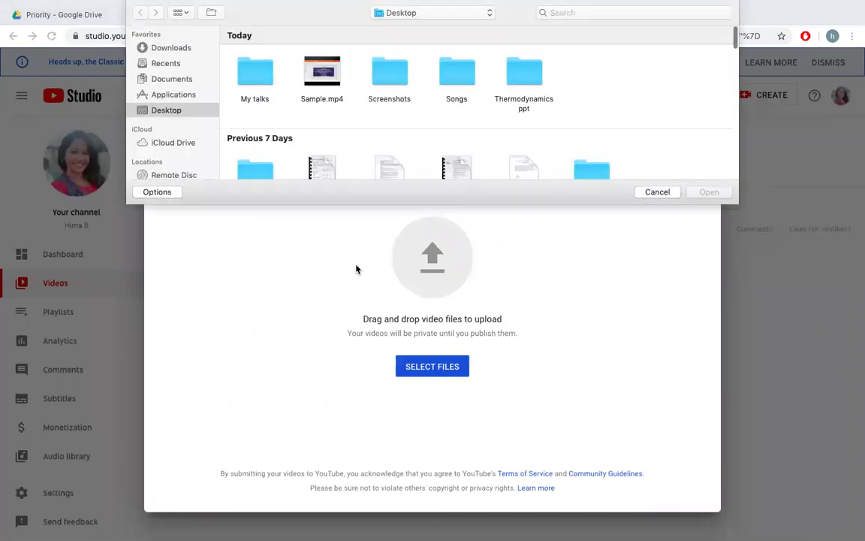
pyautogui.doubleClick(321, 72)
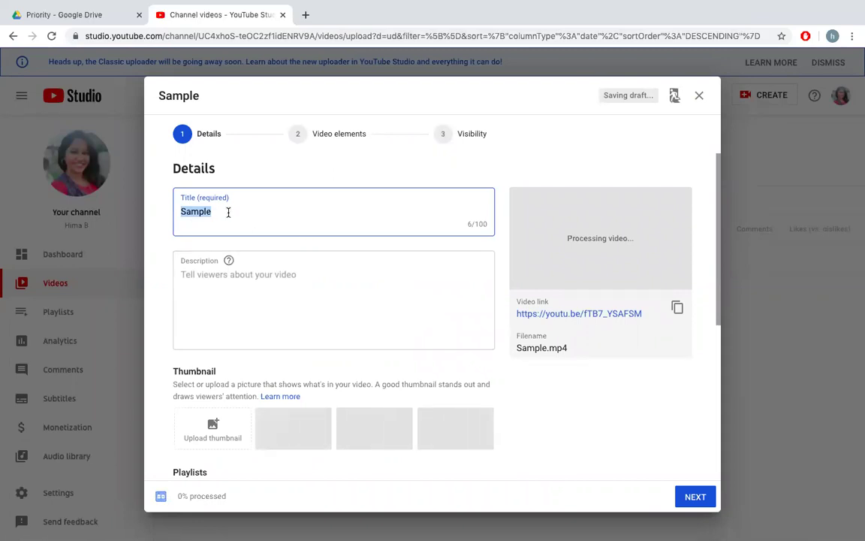
# Enter "how to teach online" as the description of the Sample video.
pyautogui.click(225, 283)
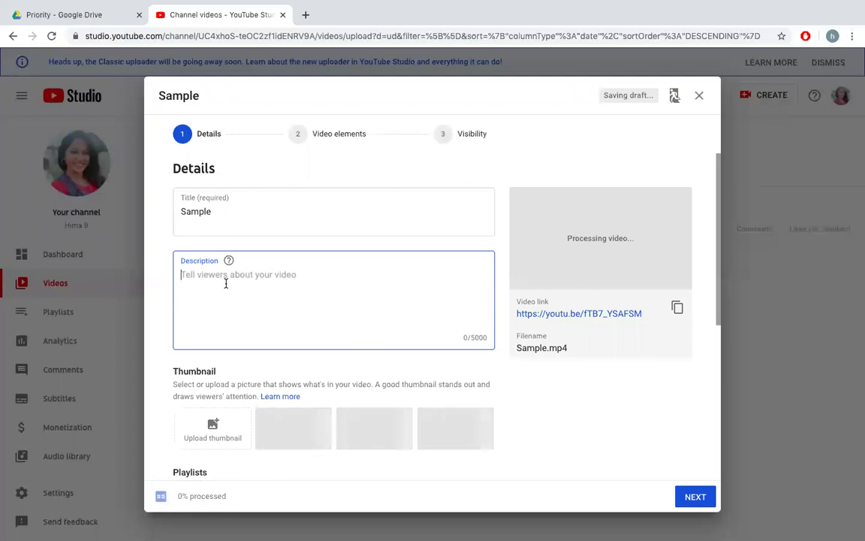
pyautogui.write('h')
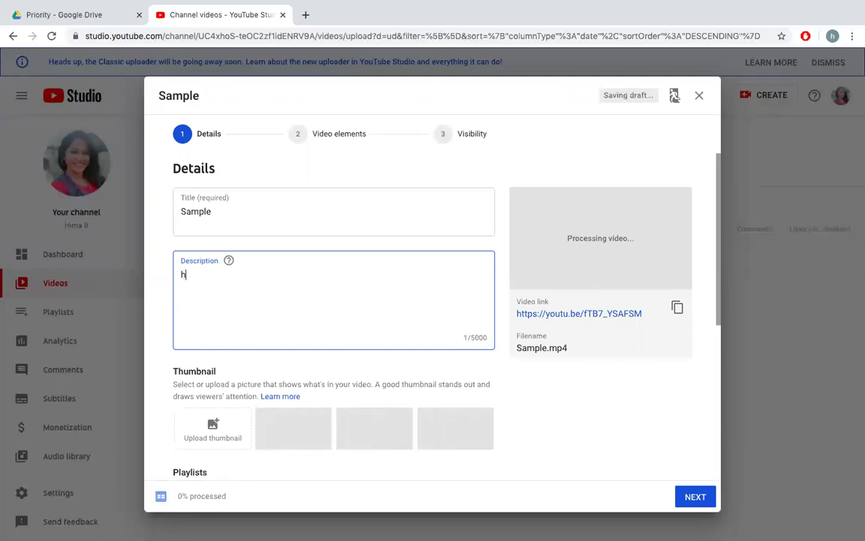
pyautogui.write('ow to teach')
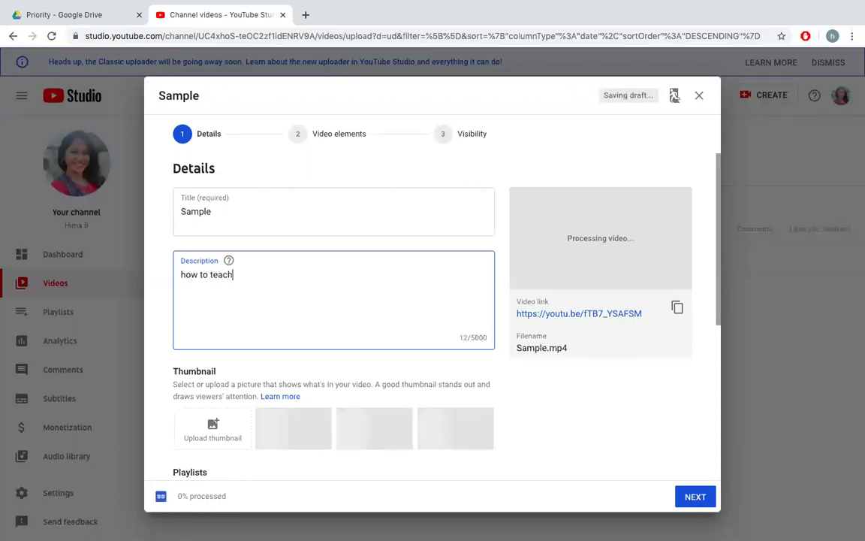
pyautogui.write(' online')
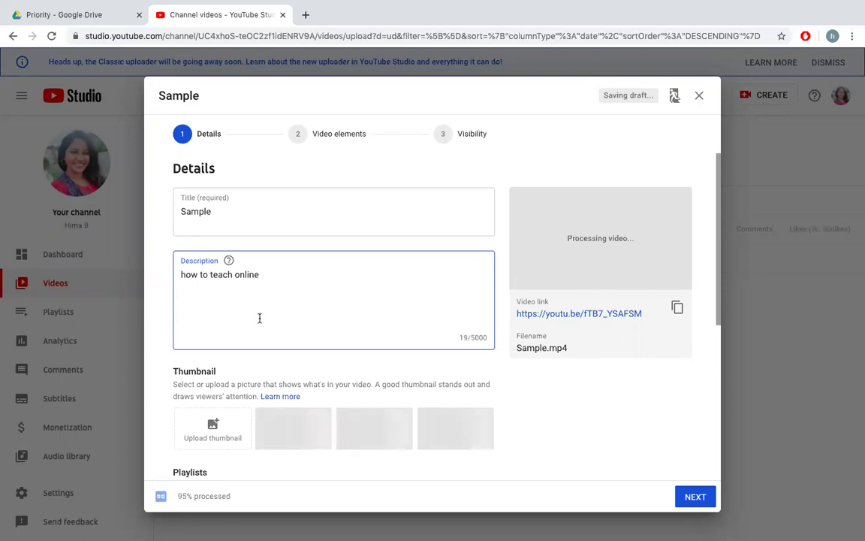
# Mark the video as not made for kids and expand the advanced age restriction settings.
pyautogui.scroll(-3, 261, 322)
pyautogui.scroll(-3, 260, 324)
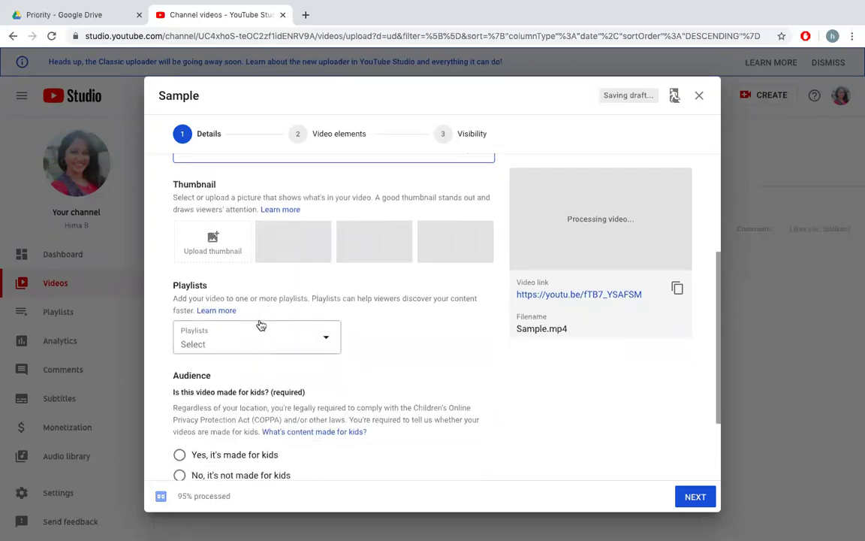
pyautogui.scroll(-2, 261, 325)
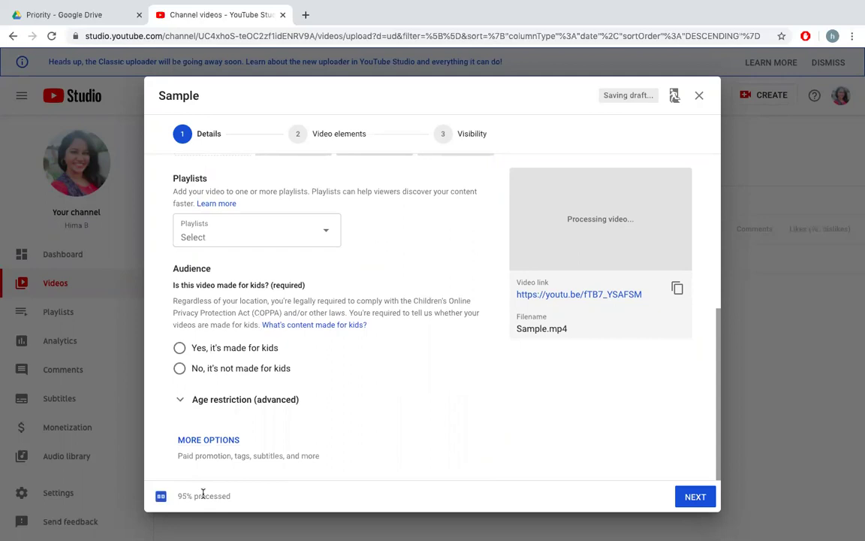
pyautogui.scroll(3, 203, 501)
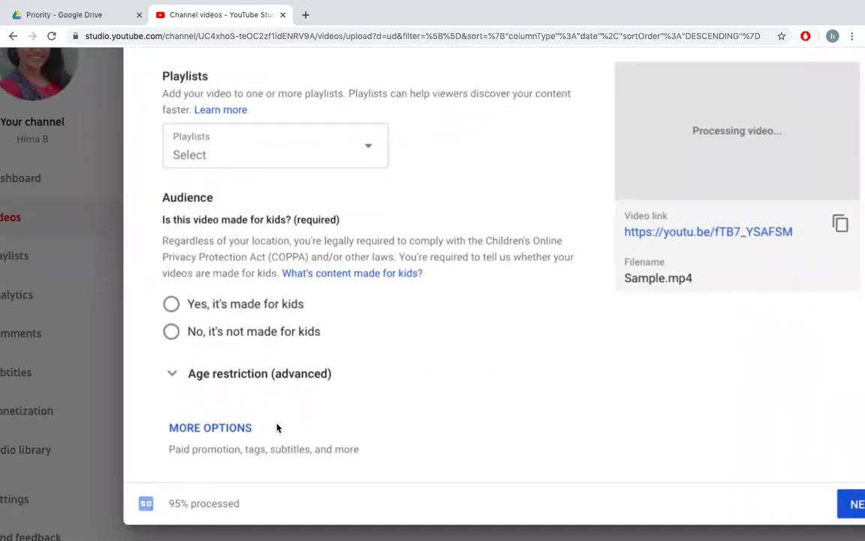
pyautogui.scroll(-3, 277, 428)
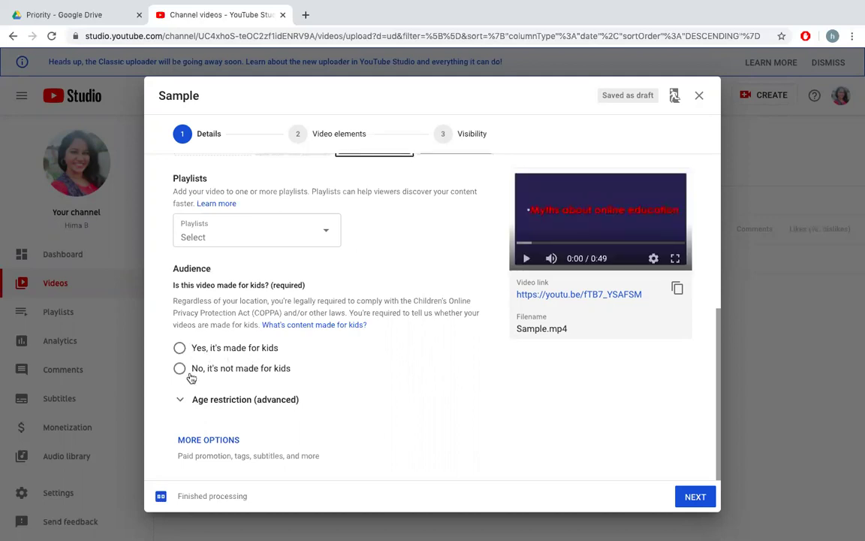
pyautogui.click(181, 368)
pyautogui.click(183, 403)
pyautogui.scroll(-2, 228, 367)
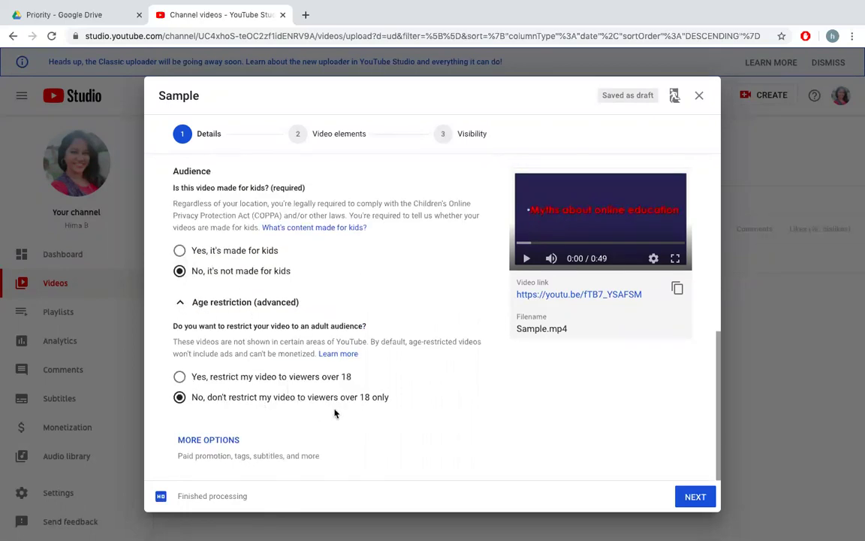
# Show the additional video detail options and enter "education" as a tag.
pyautogui.click(185, 440)
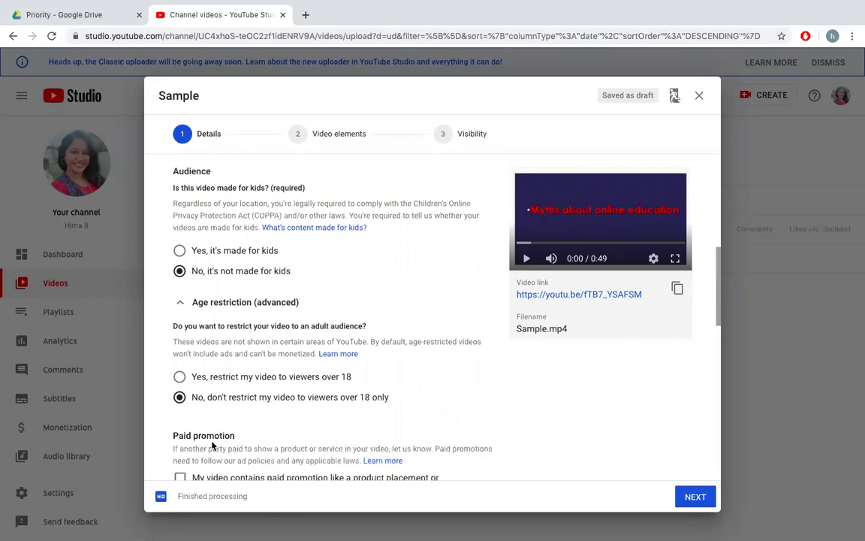
pyautogui.scroll(-4, 239, 399)
pyautogui.scroll(1, 239, 399)
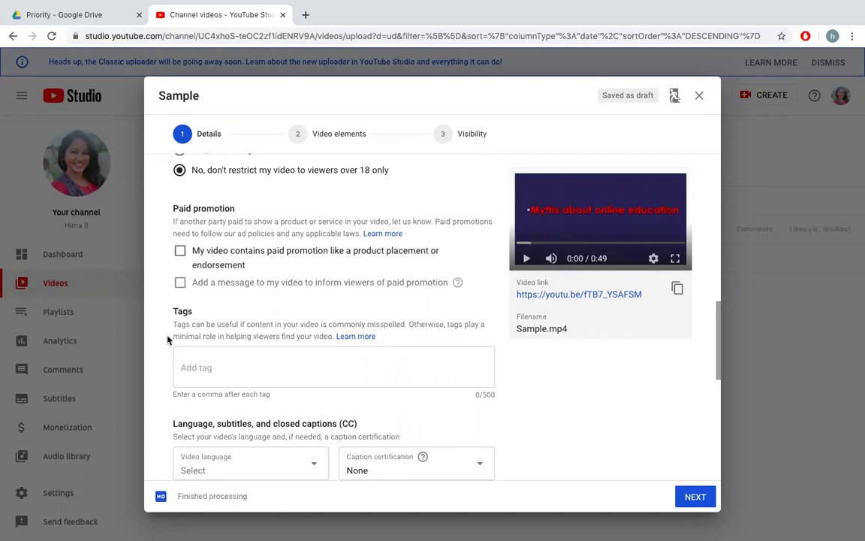
pyautogui.click(194, 367)
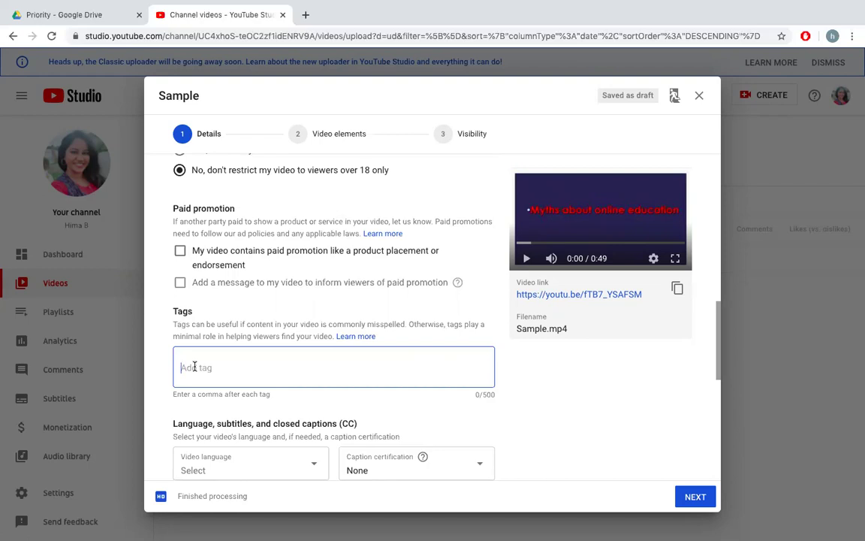
pyautogui.write('education')
# Set the video's license to Creative Commons - Attribution.
pyautogui.scroll(-2, 259, 392)
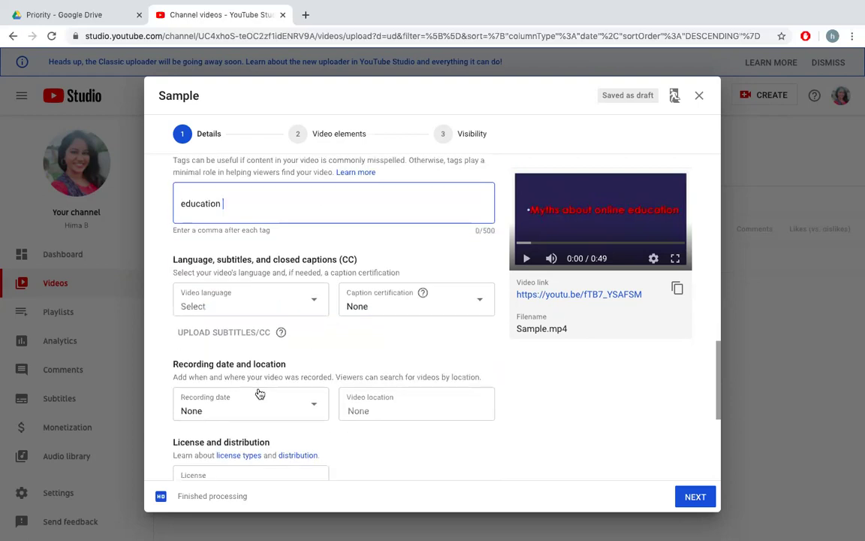
pyautogui.scroll(-1, 261, 392)
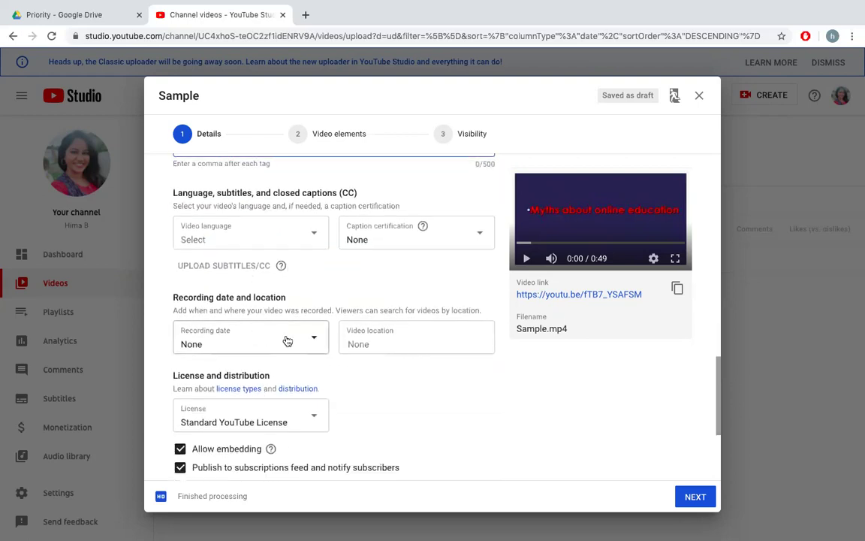
pyautogui.scroll(-2, 286, 340)
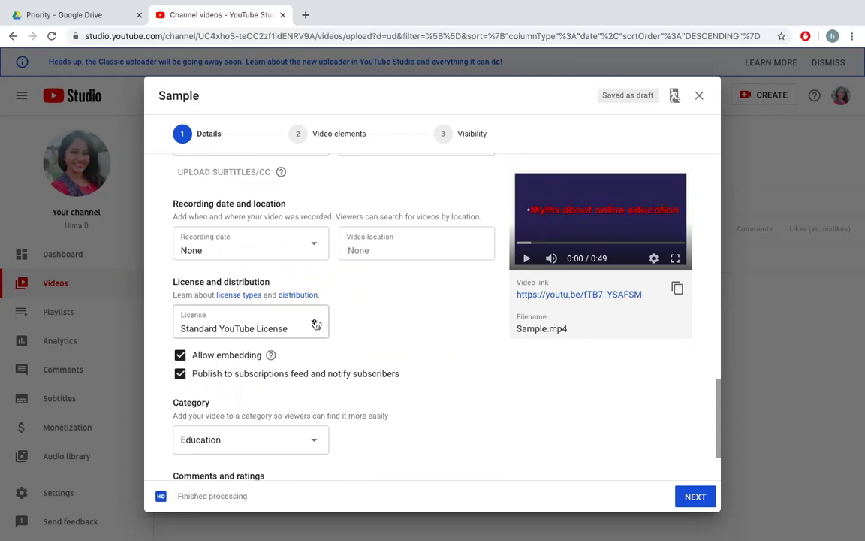
pyautogui.click(316, 323)
pyautogui.click(246, 339)
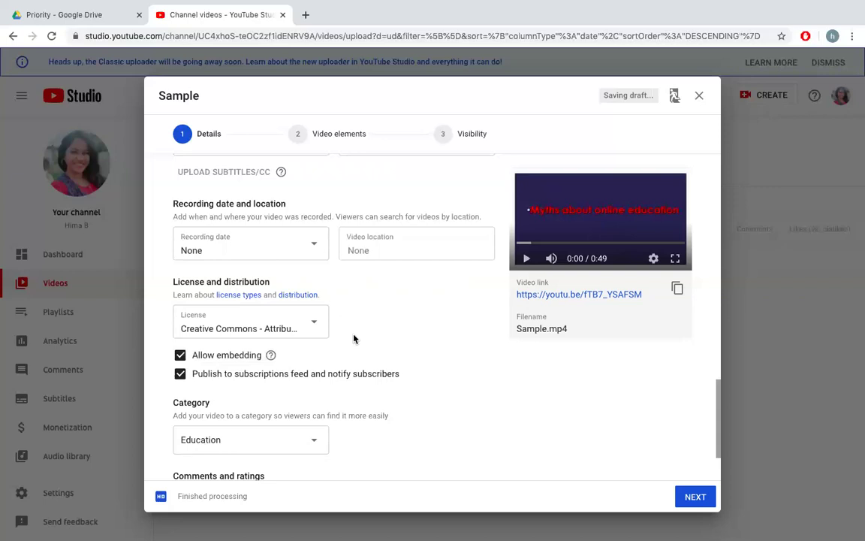
# Continue to the video elements stage, then add and save an end screen imported from the latest video.
pyautogui.scroll(-2, 353, 339)
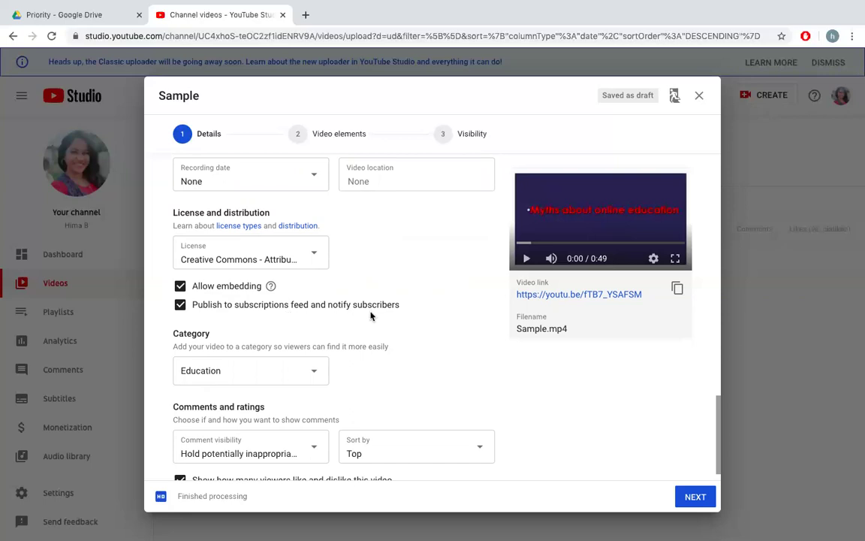
pyautogui.scroll(-1, 370, 316)
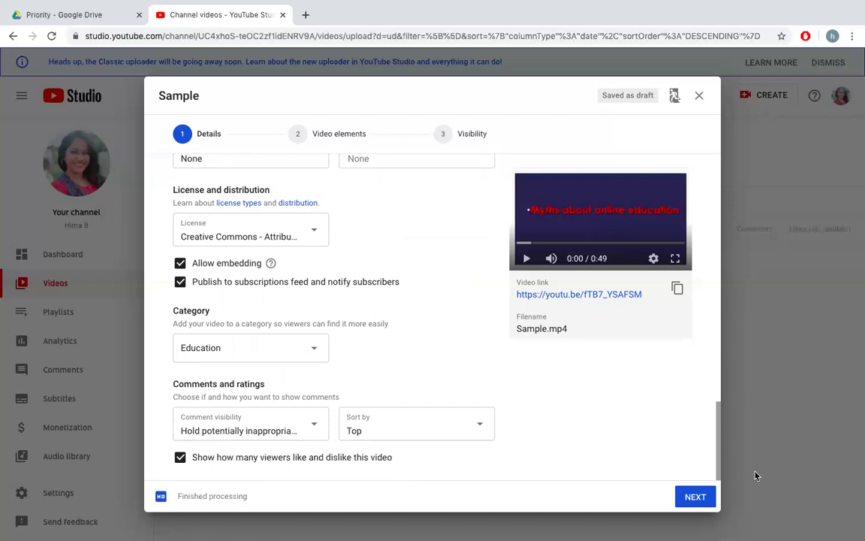
pyautogui.click(696, 497)
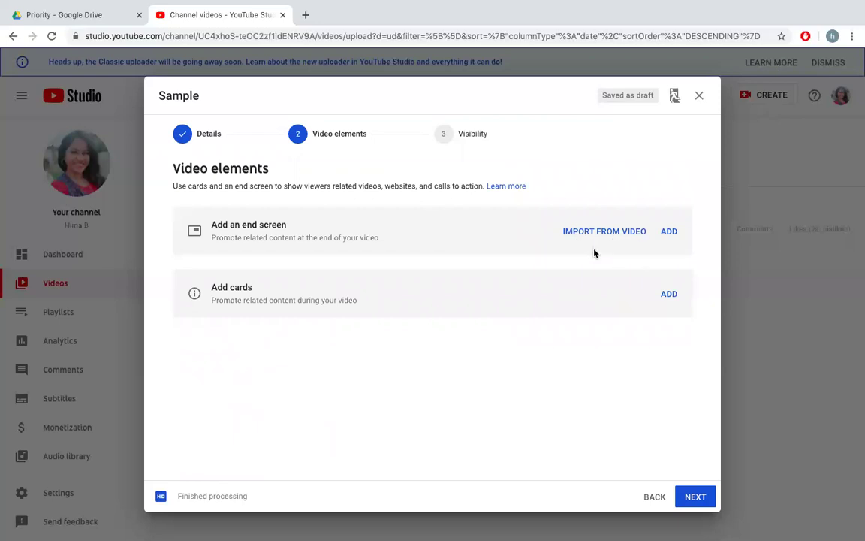
pyautogui.click(669, 233)
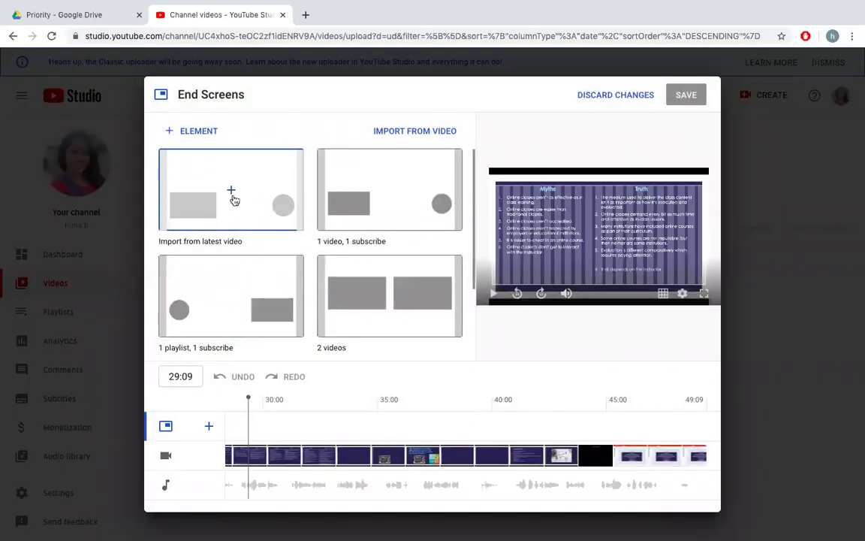
pyautogui.click(254, 207)
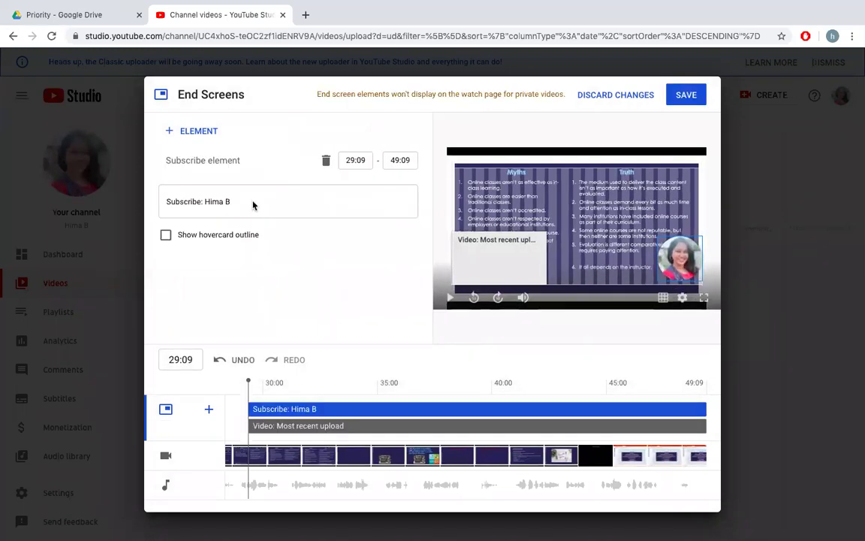
pyautogui.click(686, 96)
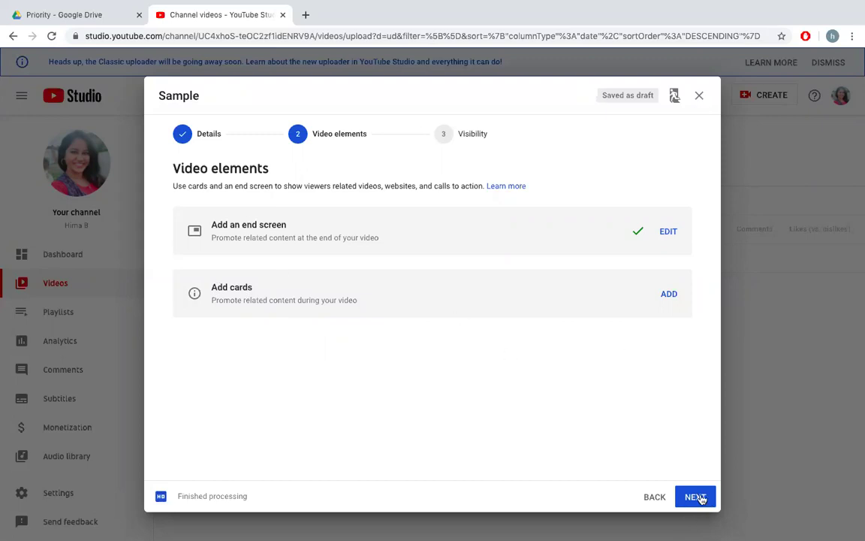
# Schedule the video to go public on Jun 11, 2020 at 12:00 AM, using the (GMT+0530) Local Time zone.
pyautogui.click(706, 497)
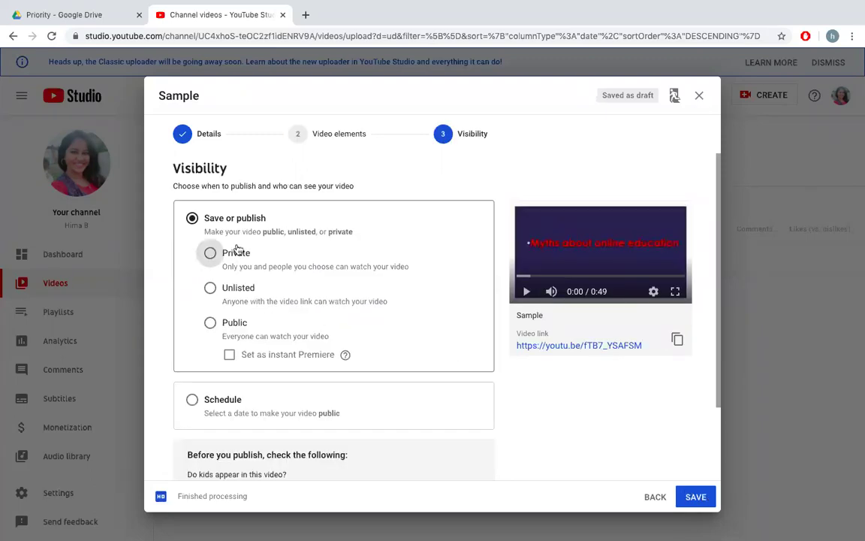
pyautogui.scroll(-1, 214, 251)
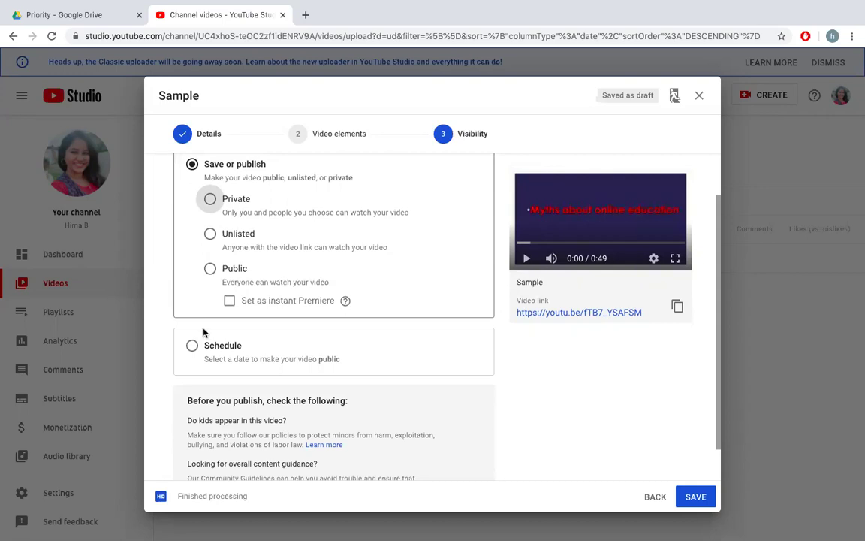
pyautogui.scroll(-1, 197, 353)
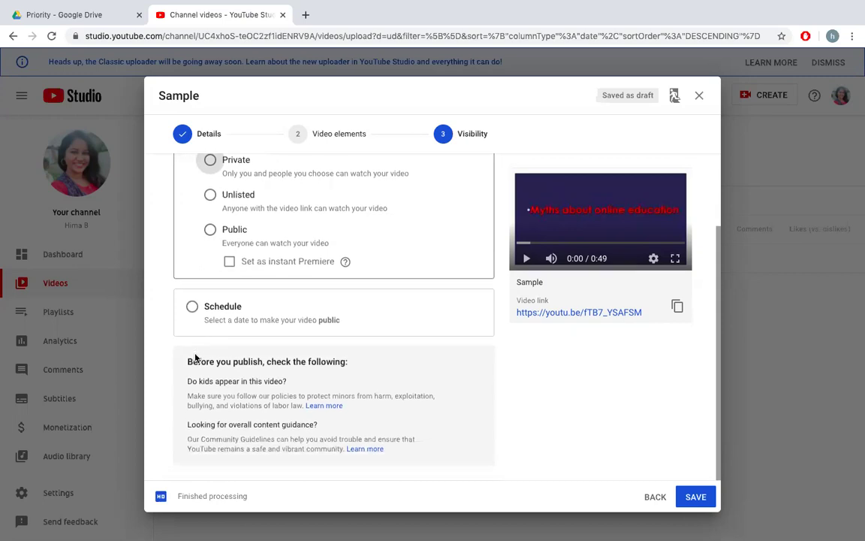
pyautogui.click(192, 307)
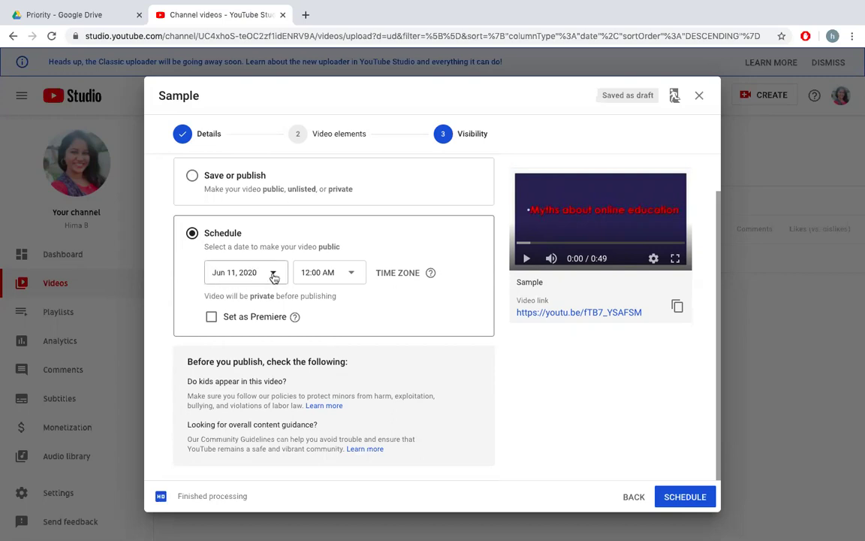
pyautogui.click(401, 272)
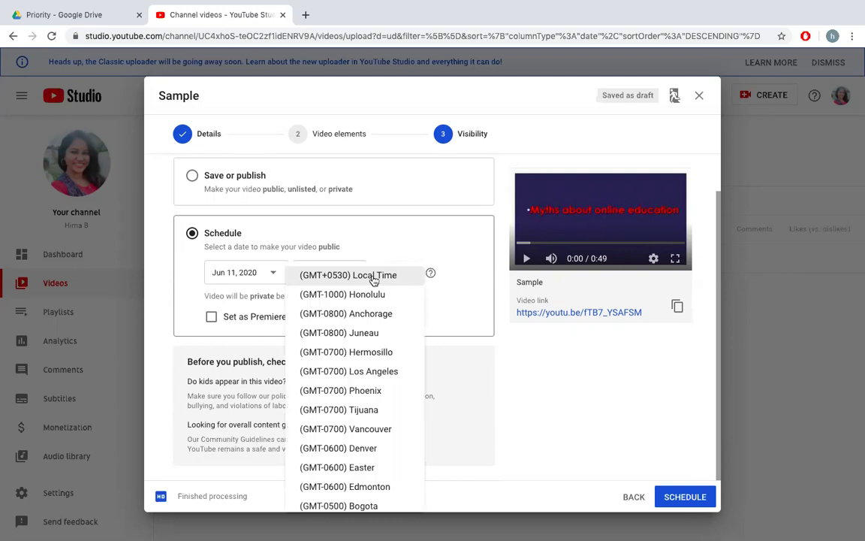
pyautogui.click(374, 278)
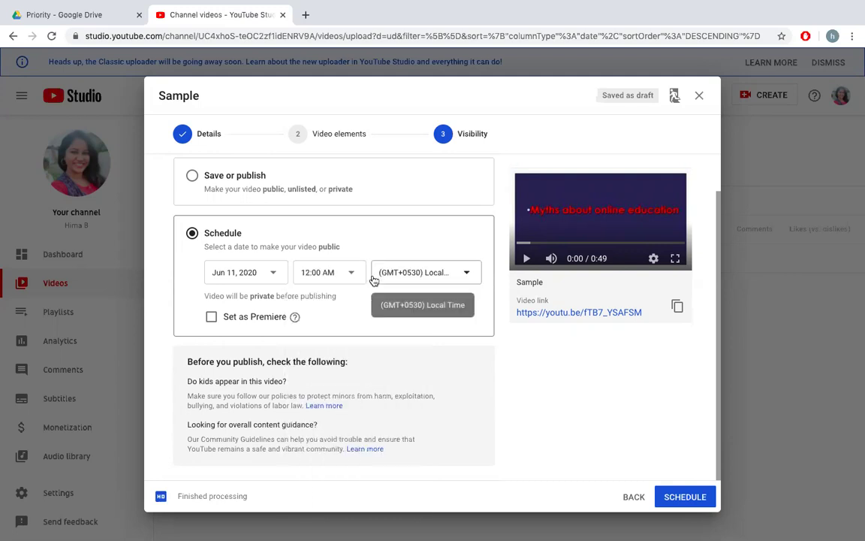
pyautogui.click(682, 502)
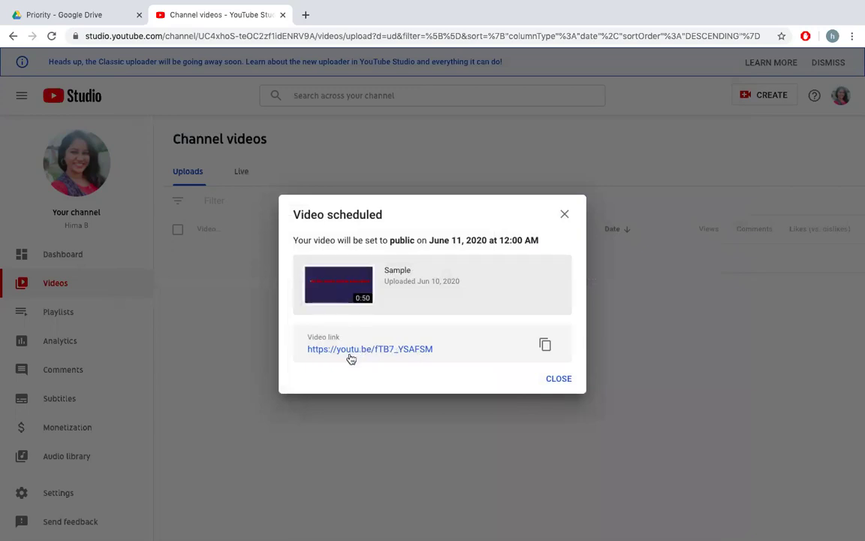
# Copy the scheduled video's link to the clipboard and close the scheduling confirmation.
pyautogui.click(546, 347)
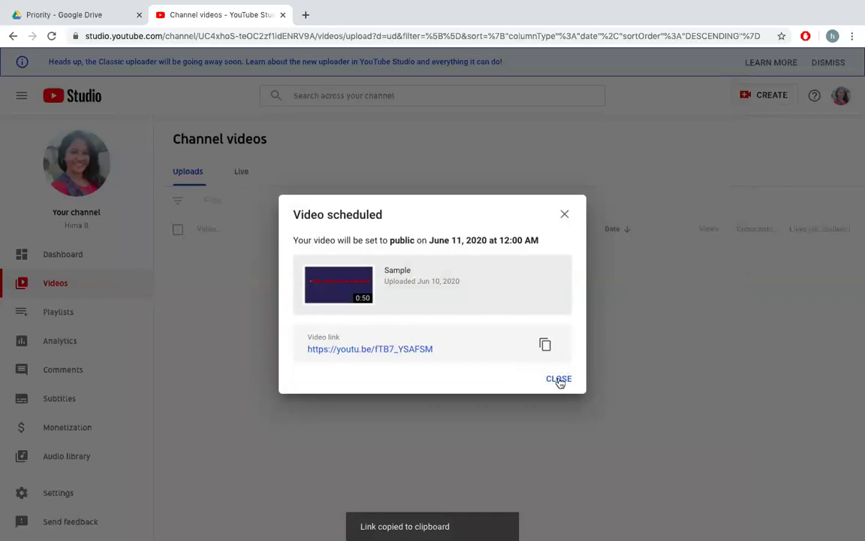
pyautogui.click(559, 379)
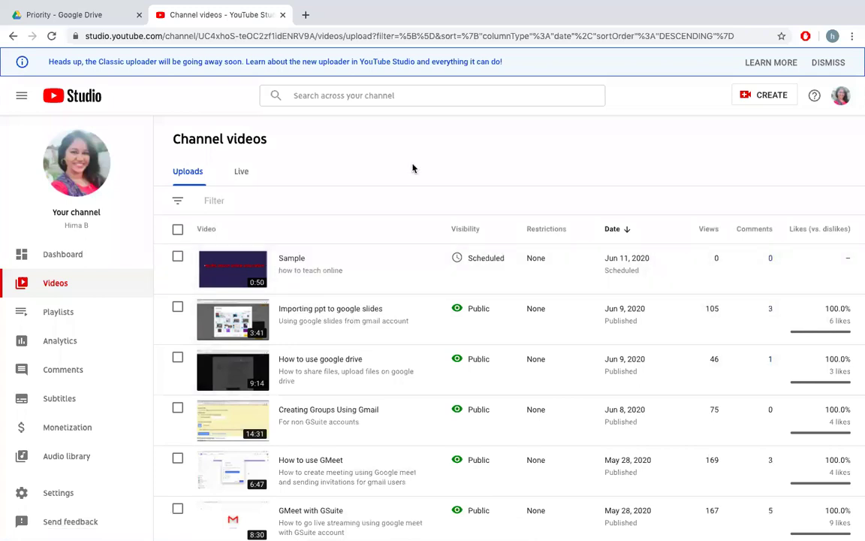
# Change the Sample video's visibility from its schedule to Save or publish as Public, and publish it immediately.
pyautogui.scroll(-1, 481, 262)
pyautogui.moveTo(483, 263)
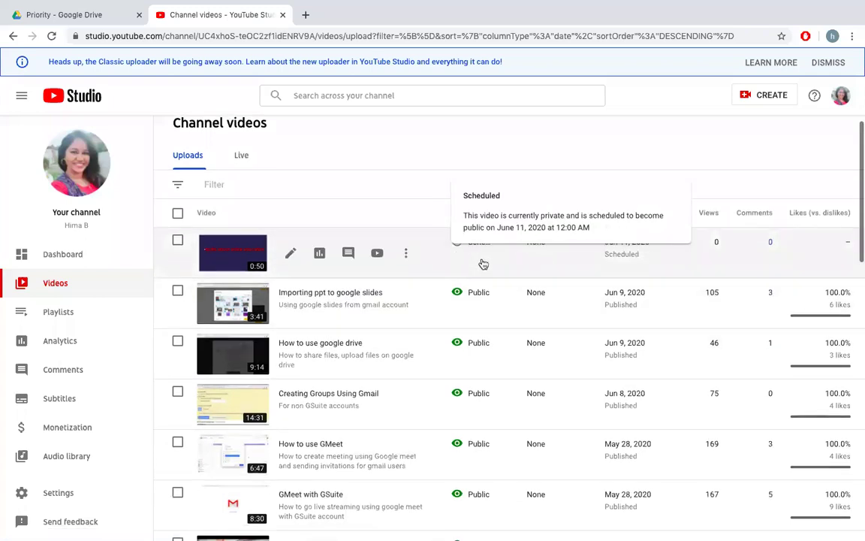
pyautogui.scroll(3, 482, 263)
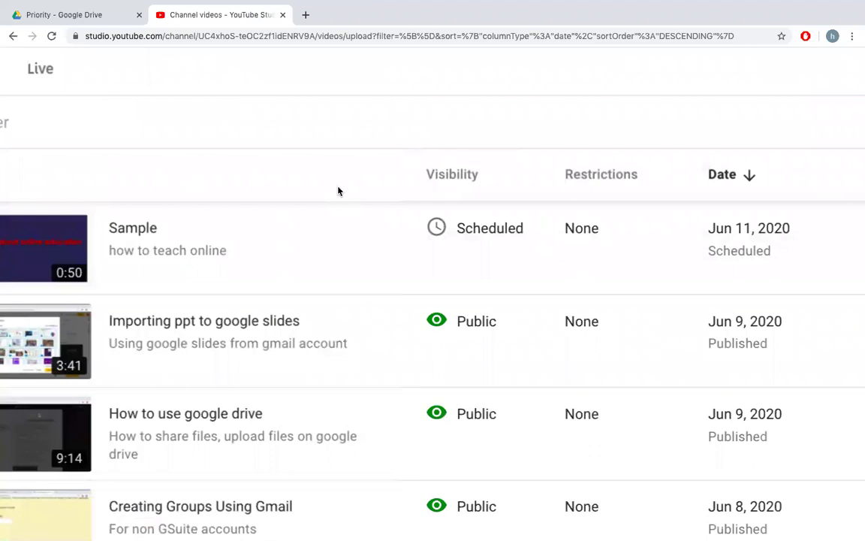
pyautogui.moveTo(444, 247)
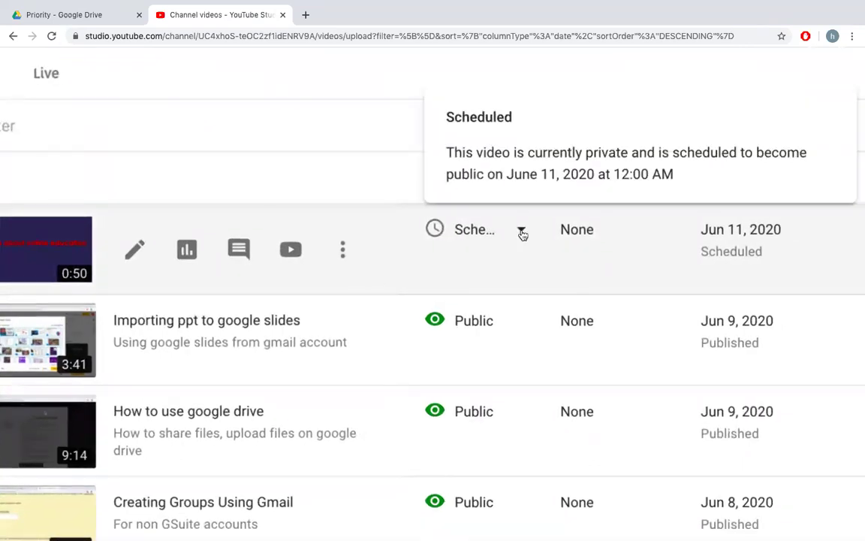
pyautogui.click(523, 235)
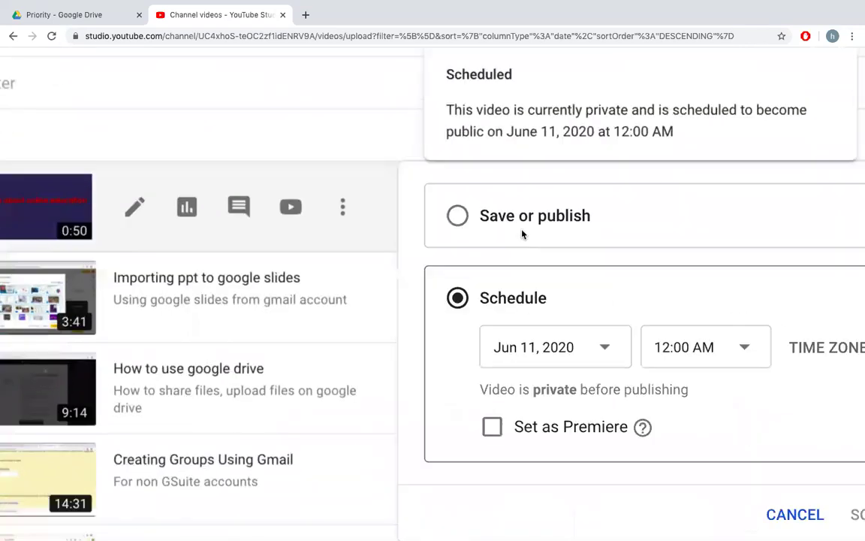
pyautogui.click(458, 217)
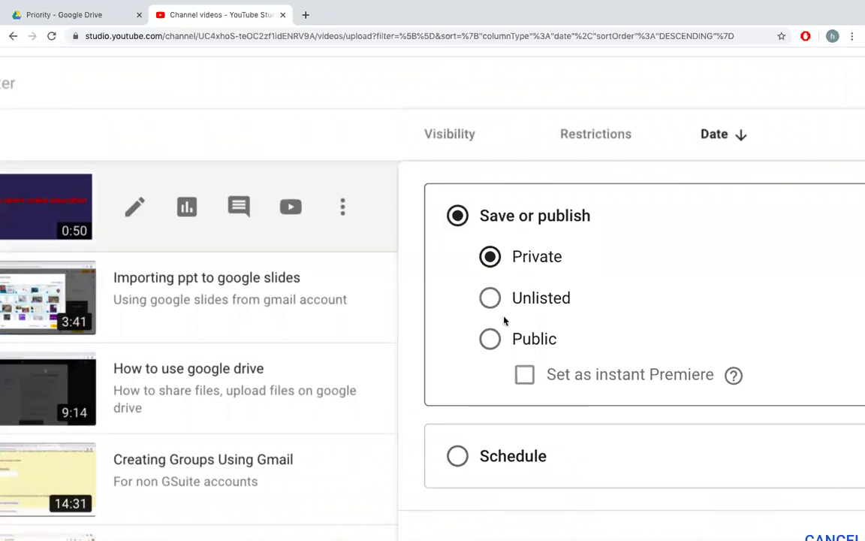
pyautogui.click(489, 339)
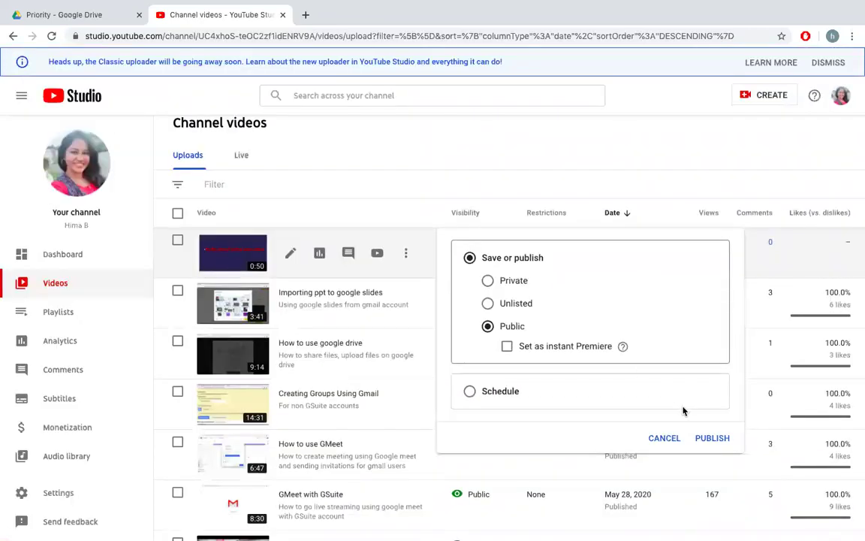
pyautogui.click(713, 440)
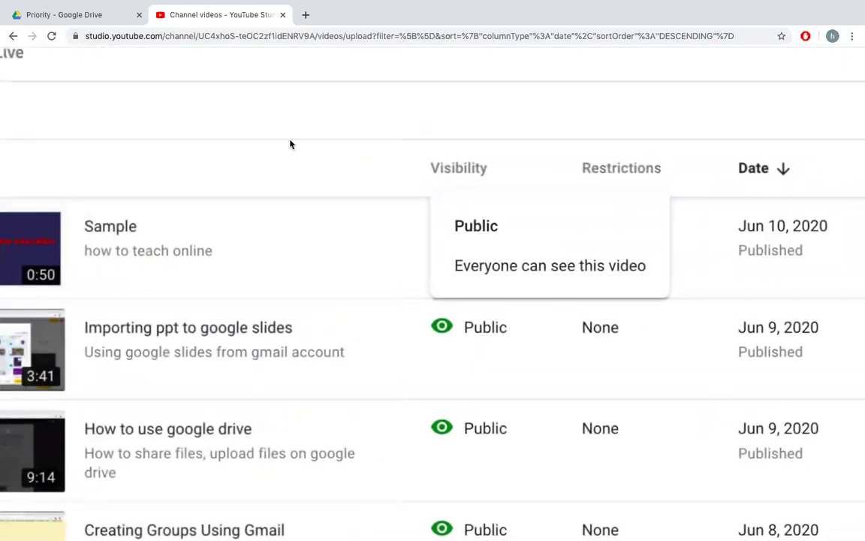
# Select the Sample video in the uploads list and delete it forever, acknowledging that deletion is permanent.
pyautogui.moveTo(448, 240)
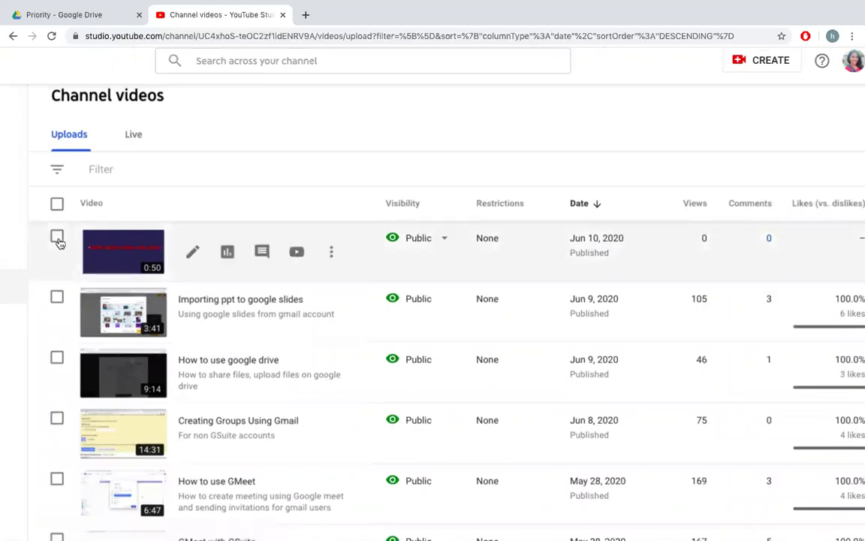
pyautogui.click(57, 237)
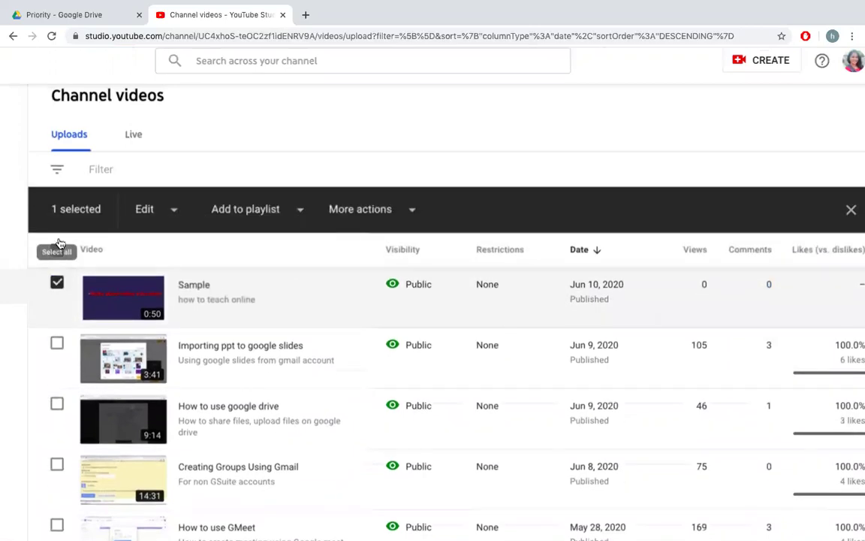
pyautogui.click(409, 211)
pyautogui.click(385, 234)
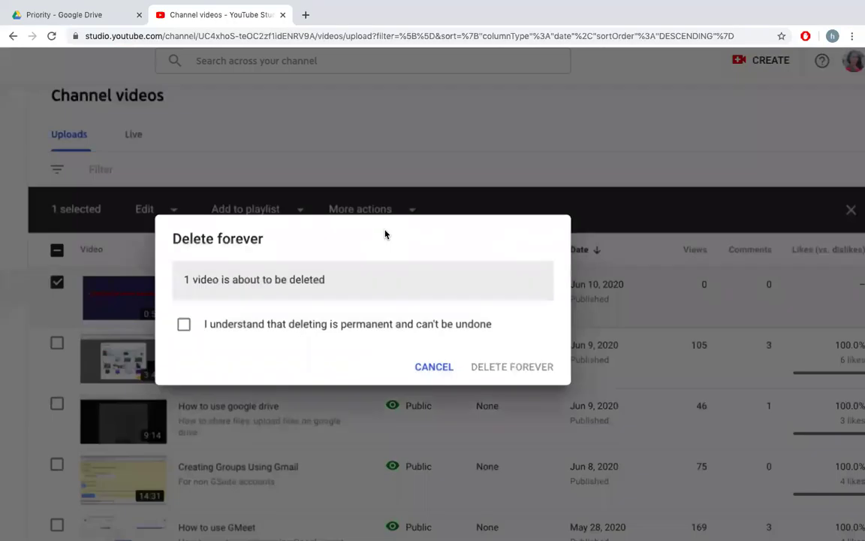
pyautogui.click(184, 325)
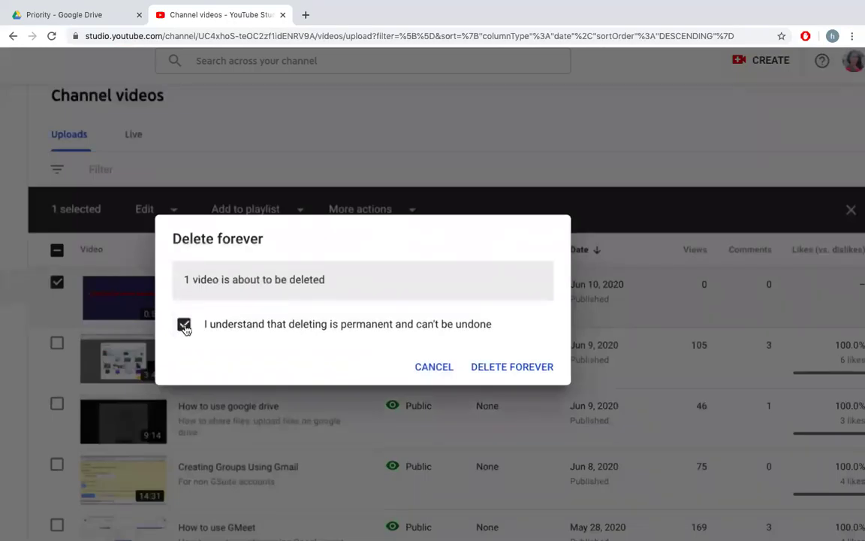
pyautogui.click(528, 366)
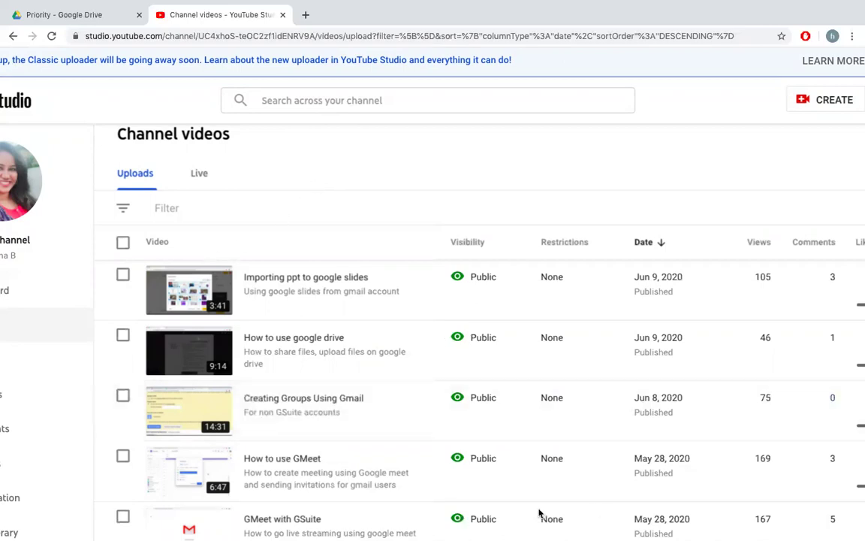
pyautogui.scroll(3, 289, 303)
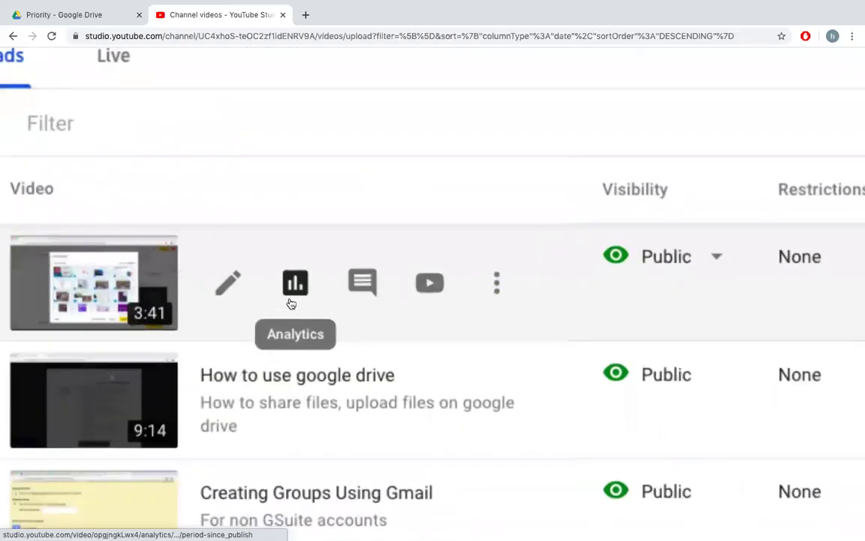